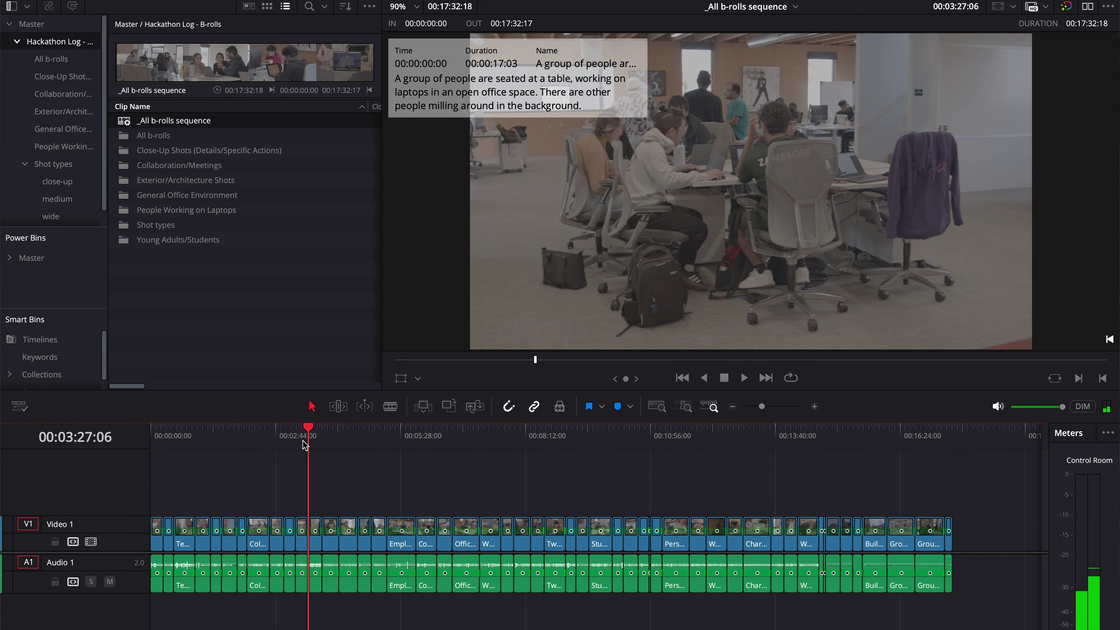
Step: Switch to Eddie AI and set the untitled logging project's type to B-Roll
{"action": "key", "text": "Right"}
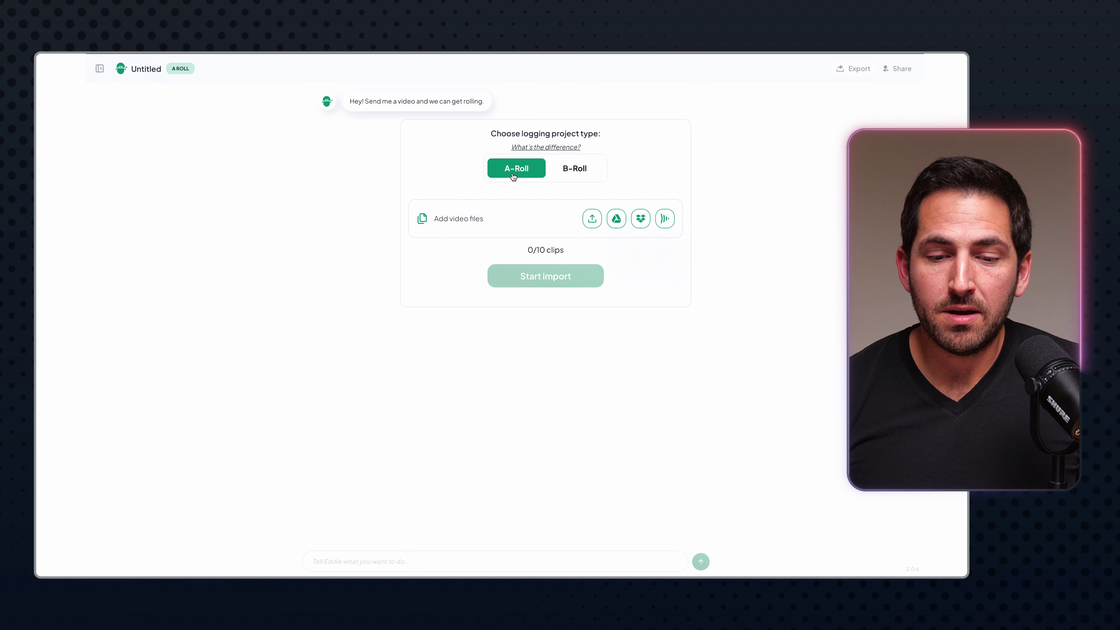
{"action": "triple_click", "coordinate": [546, 248]}
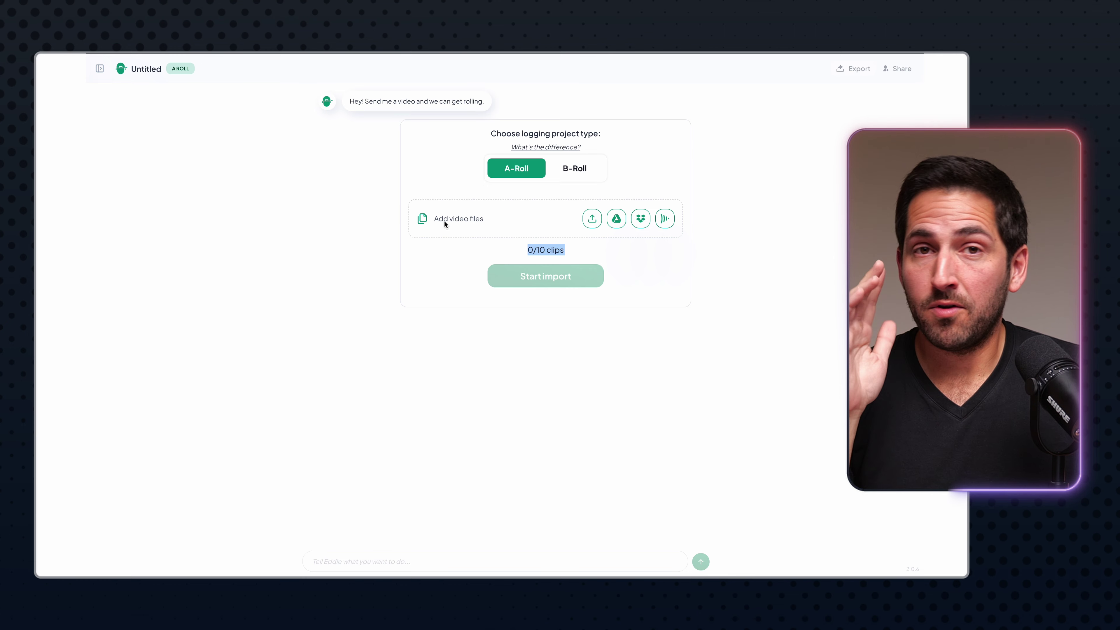
{"action": "left_click", "coordinate": [573, 169]}
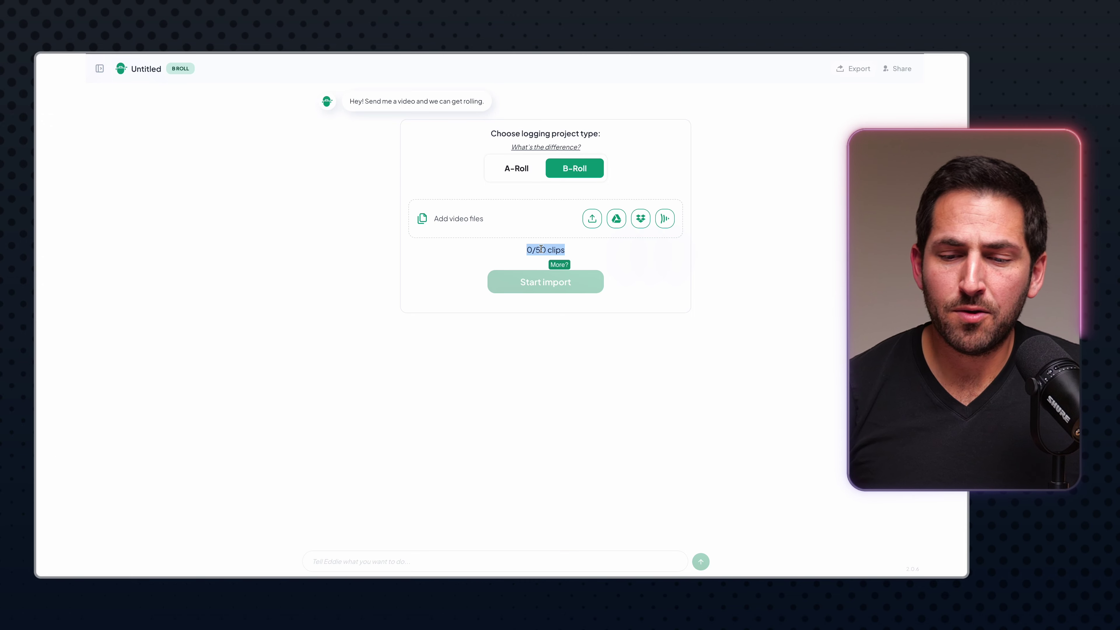
Step: Browse the camera originals and Proxy clips in the B002 folder of 25_0209 for local upload, and cancel the file selection
{"action": "left_click", "coordinate": [592, 220]}
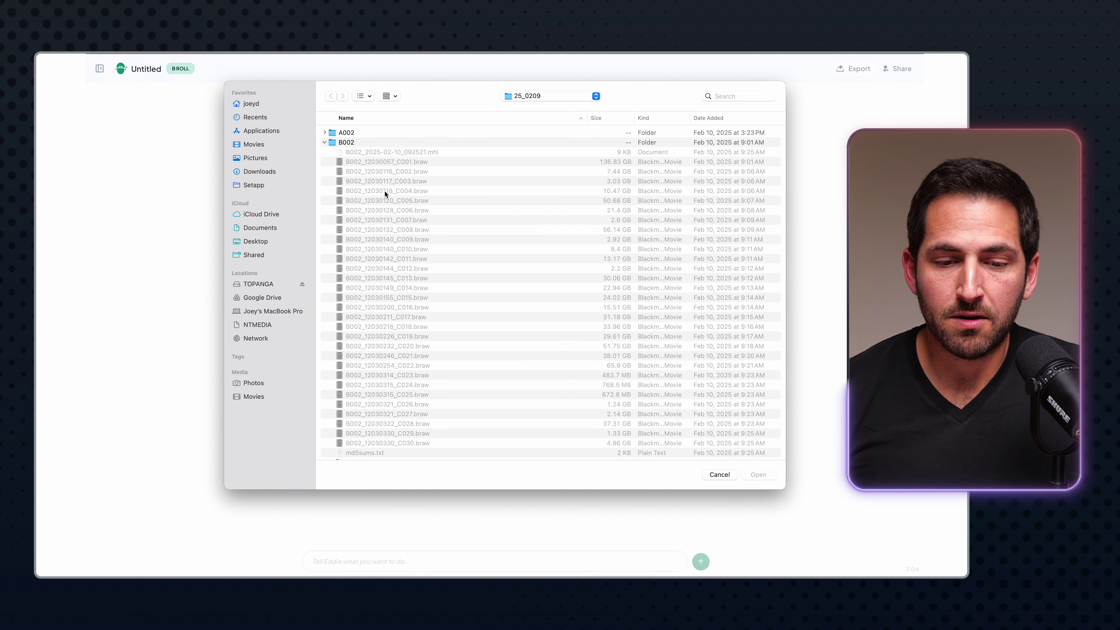
{"action": "scroll", "coordinate": [384, 191], "scroll_direction": "down", "scroll_amount": 3}
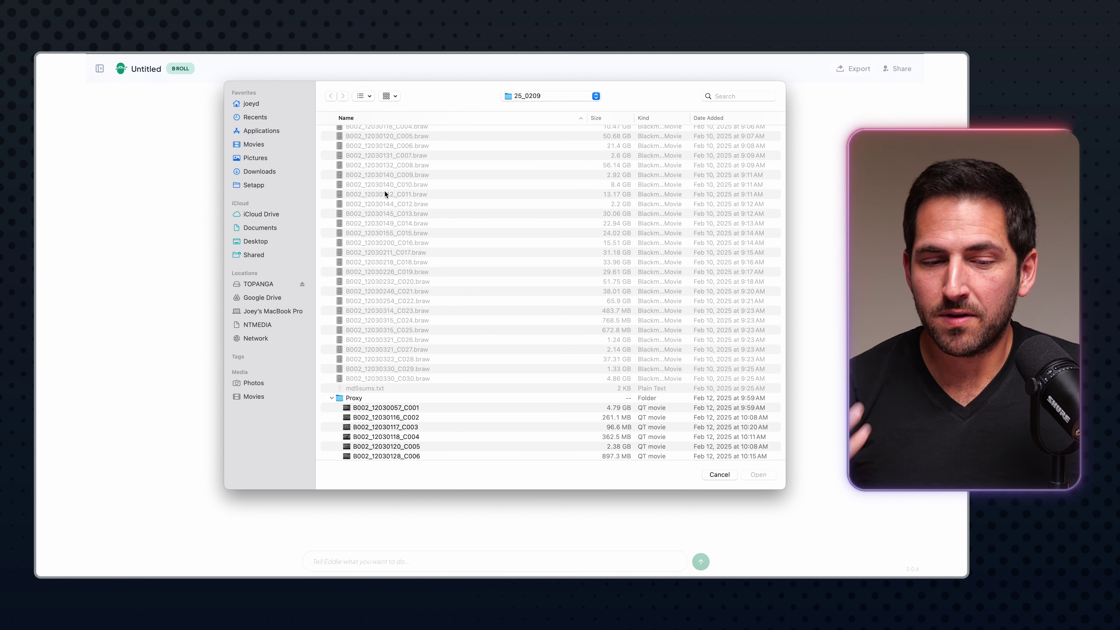
{"action": "scroll", "coordinate": [385, 191], "scroll_direction": "down", "scroll_amount": 2}
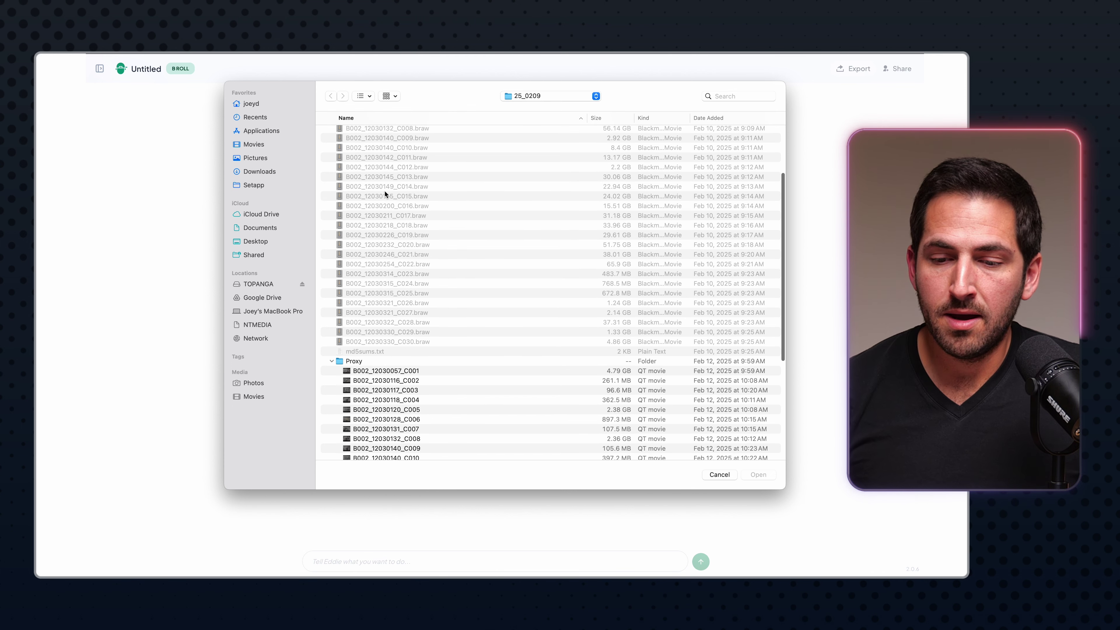
{"action": "scroll", "coordinate": [384, 191], "scroll_direction": "down", "scroll_amount": 3}
{"action": "scroll", "coordinate": [384, 191], "scroll_direction": "down", "scroll_amount": 1}
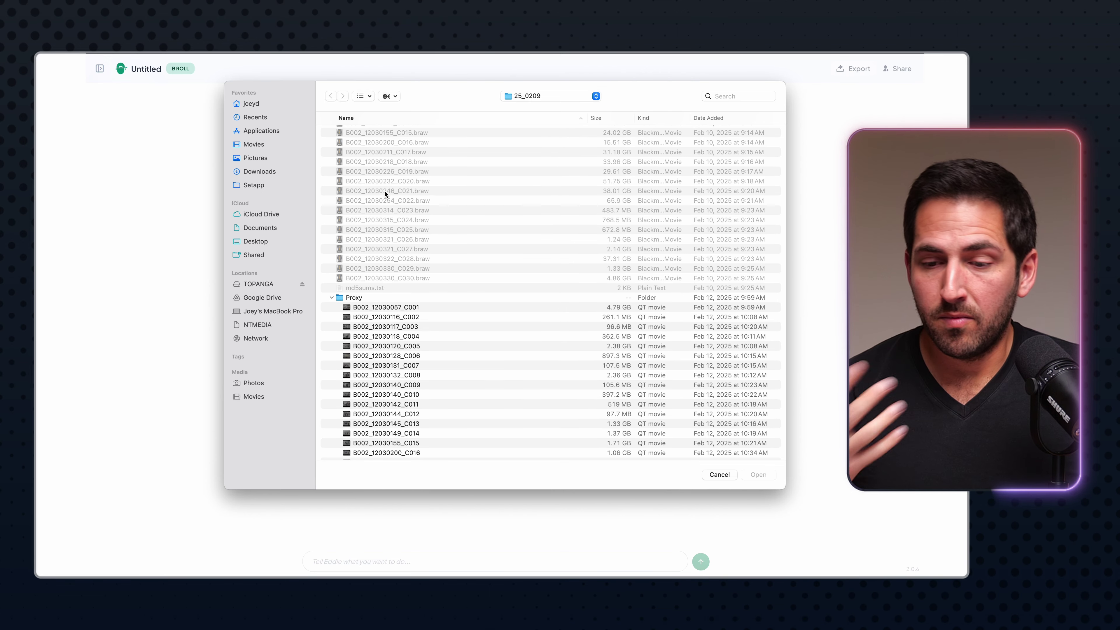
{"action": "scroll", "coordinate": [385, 191], "scroll_direction": "down", "scroll_amount": 3}
{"action": "left_click", "coordinate": [362, 294]}
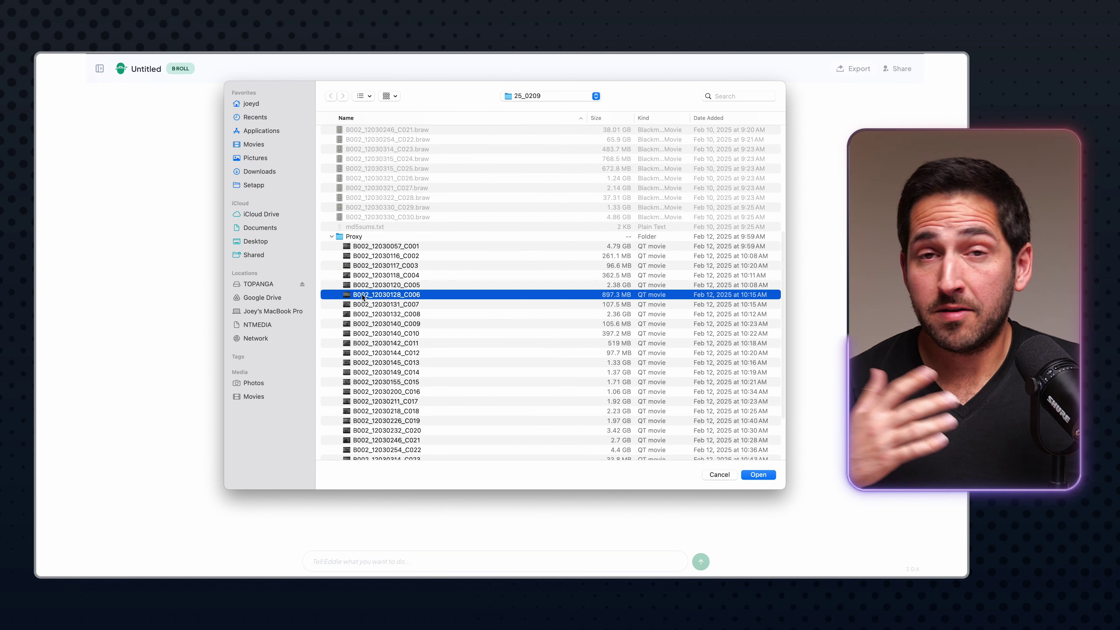
{"action": "left_click", "coordinate": [349, 315]}
{"action": "scroll", "coordinate": [362, 274], "scroll_direction": "up", "scroll_amount": 15}
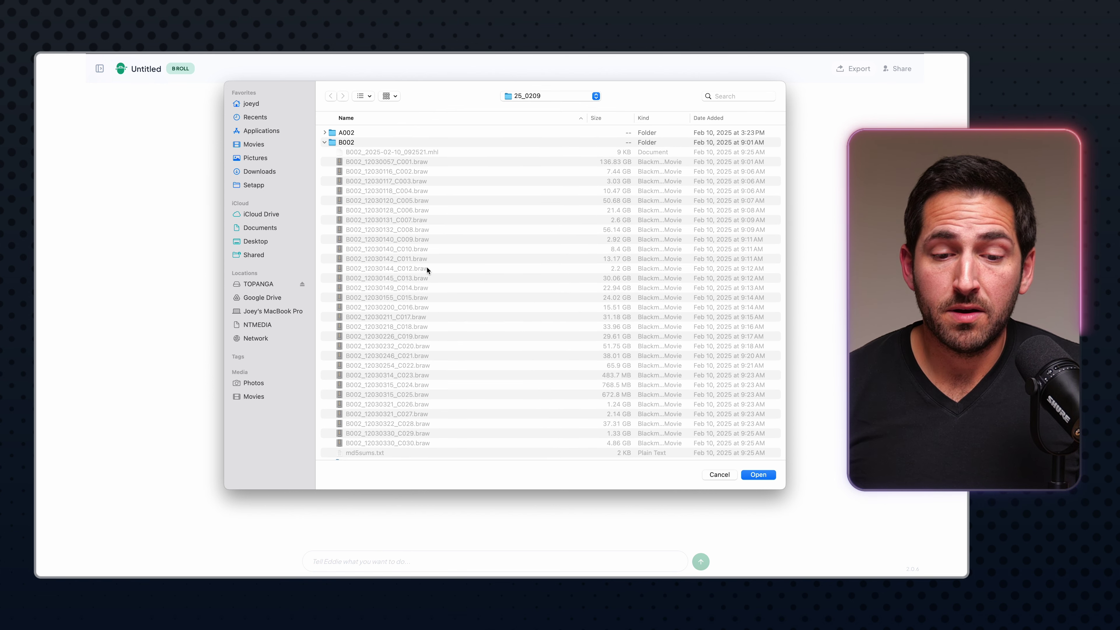
{"action": "left_click", "coordinate": [721, 475]}
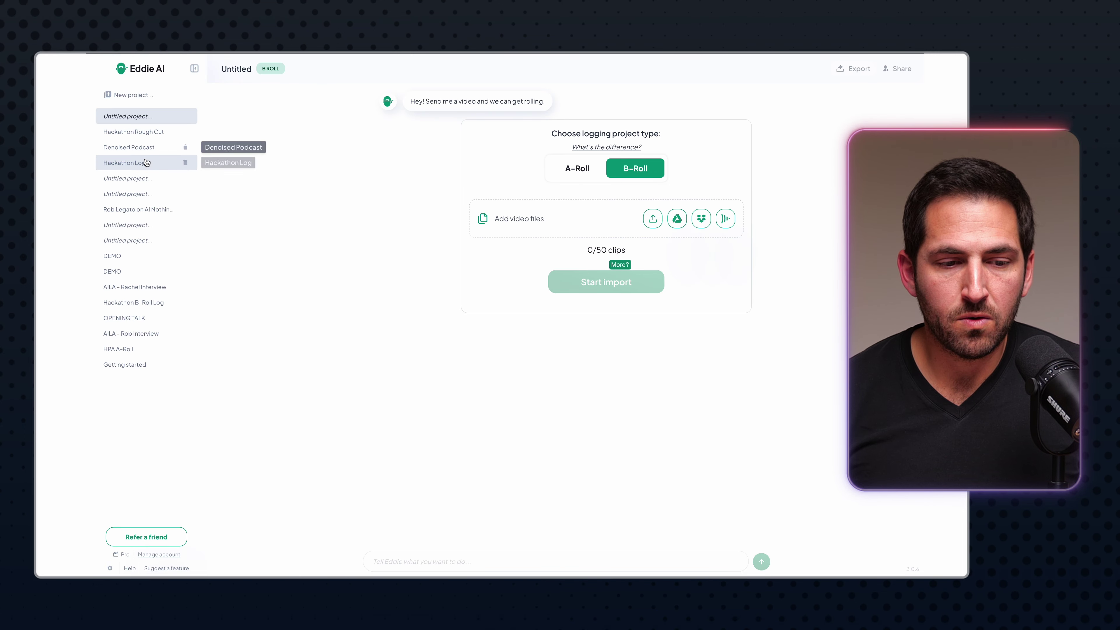
Step: Open the Hackathon Log project and expand its full list of B-roll clip descriptions to review them
{"action": "left_click", "coordinate": [144, 165]}
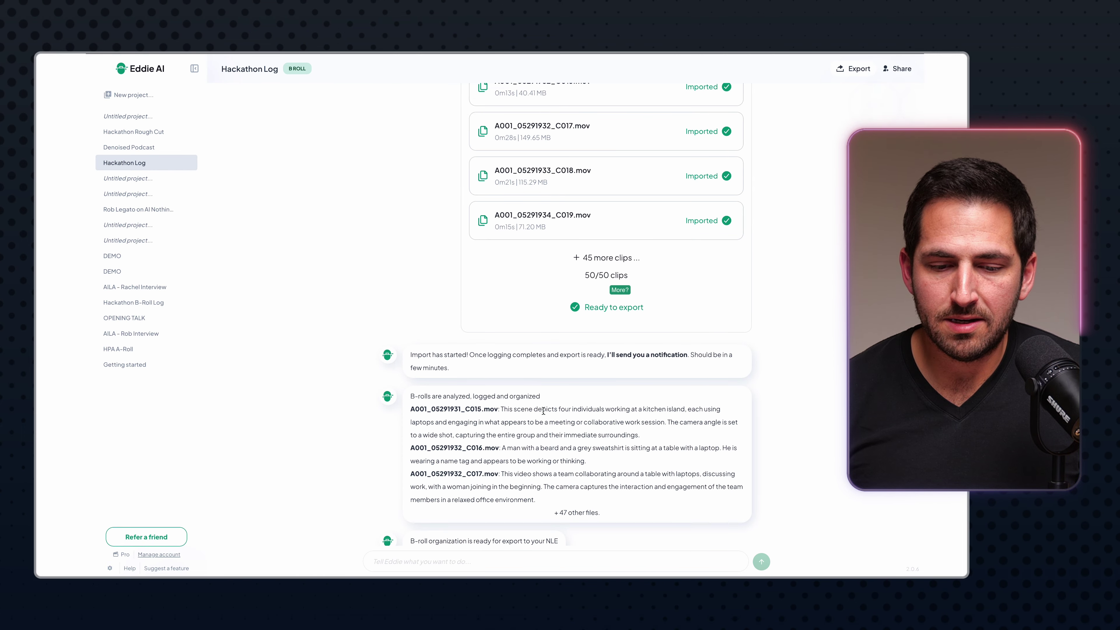
{"action": "scroll", "coordinate": [544, 410], "scroll_direction": "up", "scroll_amount": 4}
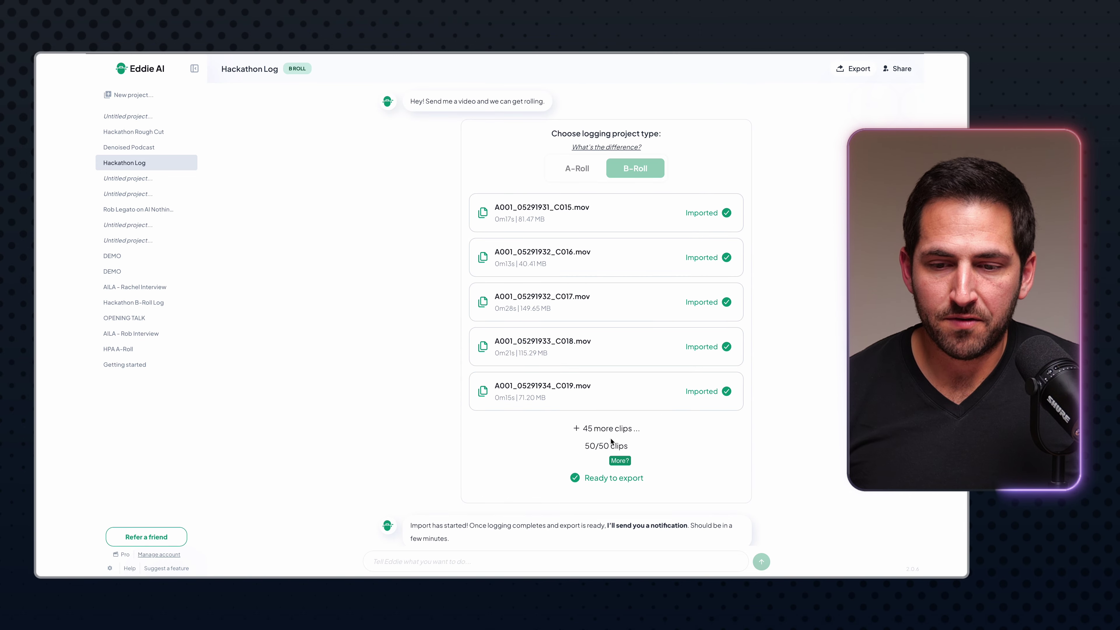
{"action": "scroll", "coordinate": [583, 171], "scroll_direction": "down", "scroll_amount": 5}
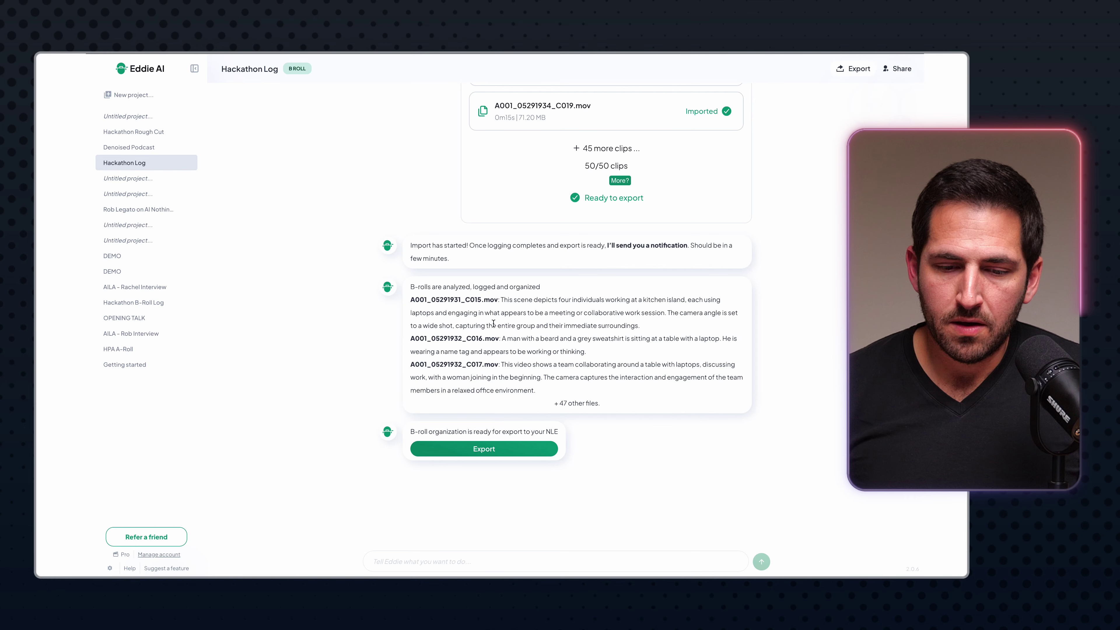
{"action": "left_click", "coordinate": [582, 405]}
{"action": "scroll", "coordinate": [539, 390], "scroll_direction": "down", "scroll_amount": 3}
{"action": "scroll", "coordinate": [530, 304], "scroll_direction": "down", "scroll_amount": 20}
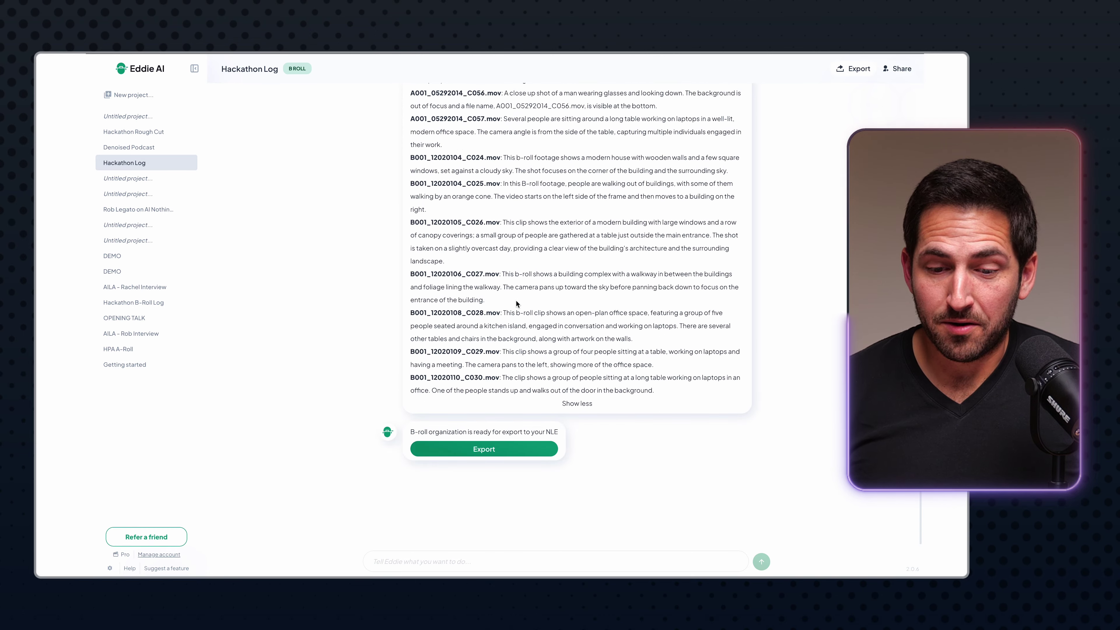
Step: Export the Hackathon Log B-roll organization to DaVinci Resolve
{"action": "left_click", "coordinate": [491, 449]}
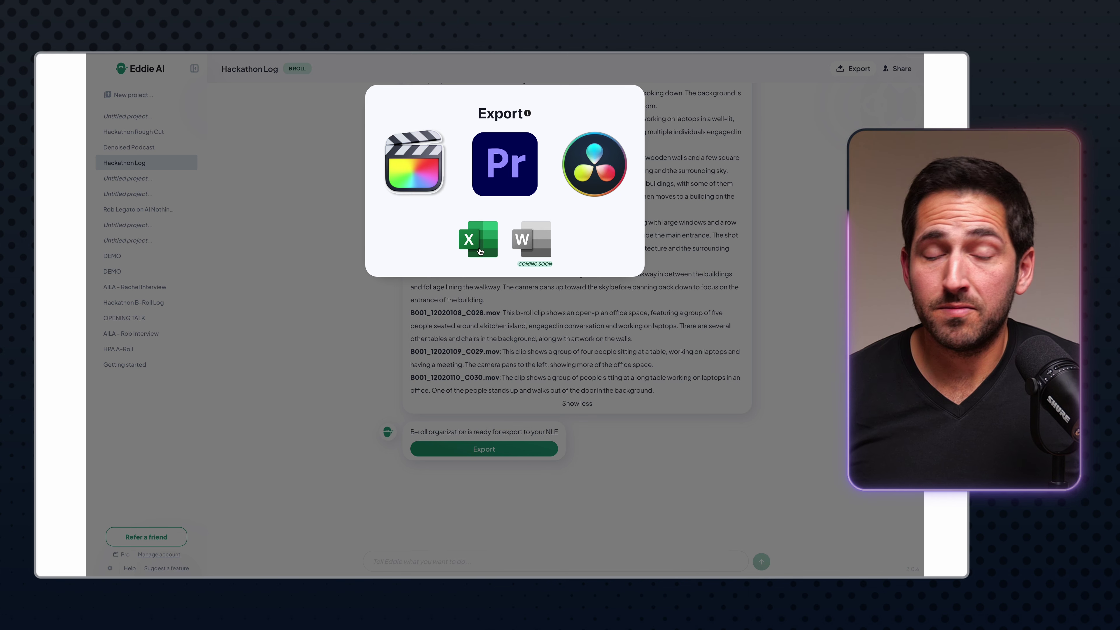
{"action": "left_click", "coordinate": [608, 168]}
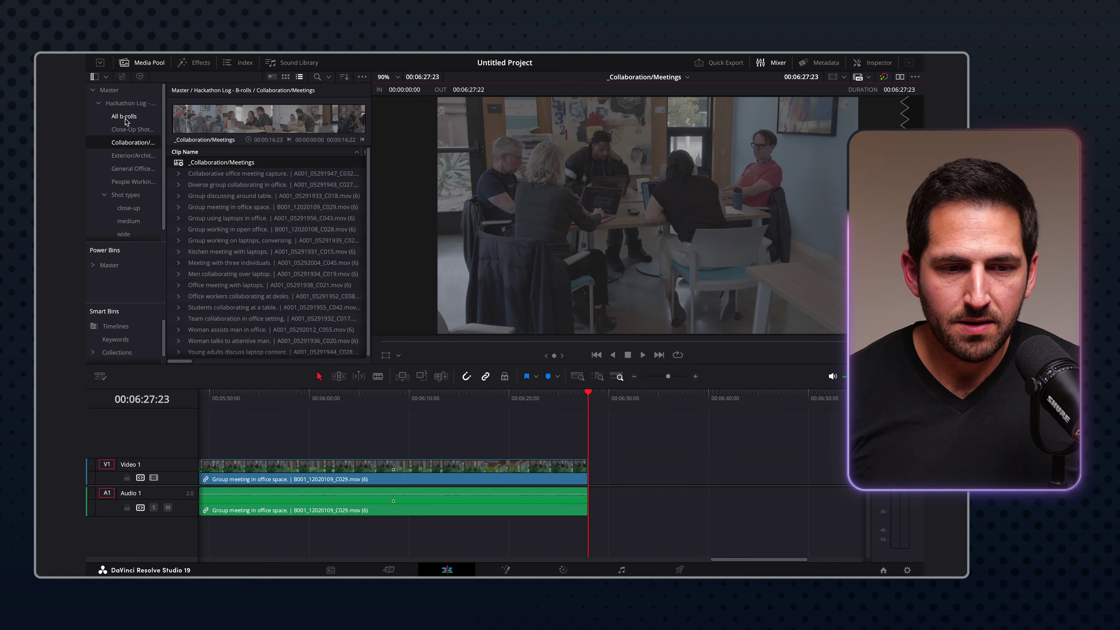
Step: In DaVinci Resolve, load the _All b-rolls sequence, fit it in the timeline and inspect the clip descriptions around 00:03:27
{"action": "left_click", "coordinate": [120, 105]}
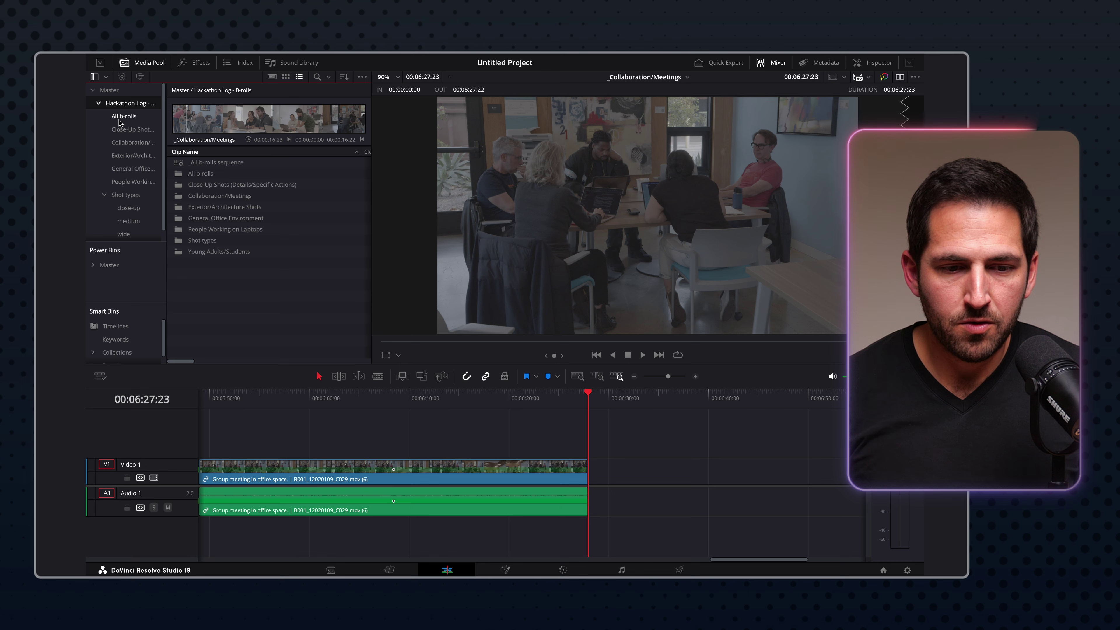
{"action": "double_click", "coordinate": [179, 163]}
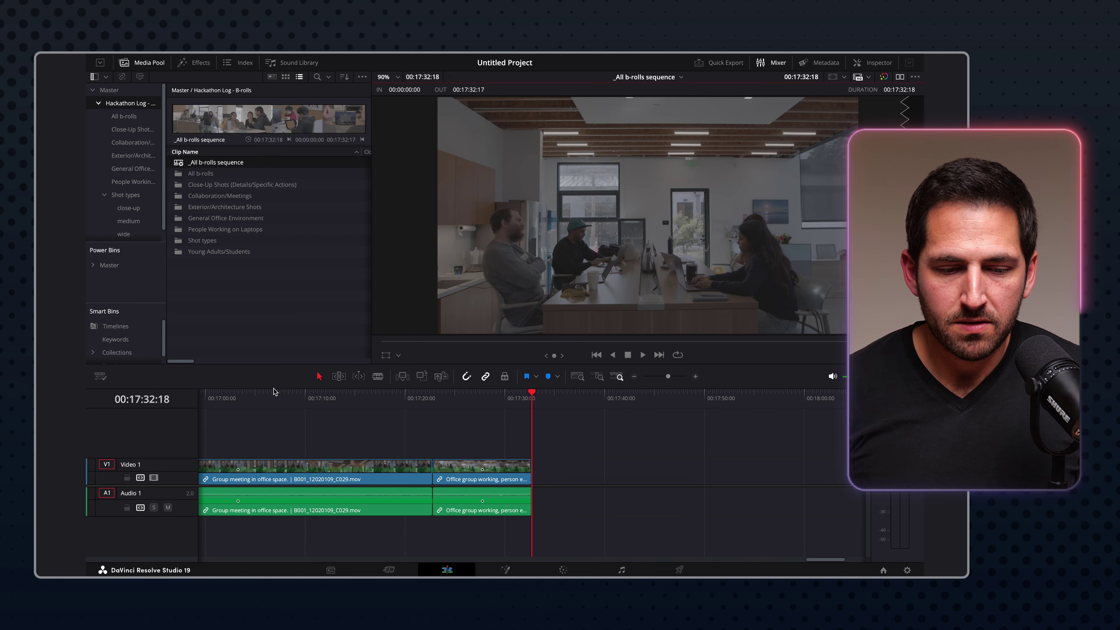
{"action": "left_click", "coordinate": [270, 397]}
{"action": "key", "text": "shift+z"}
{"action": "left_click_drag", "start_coordinate": [270, 400], "coordinate": [313, 404]}
{"action": "mouse_move", "coordinate": [322, 474]}
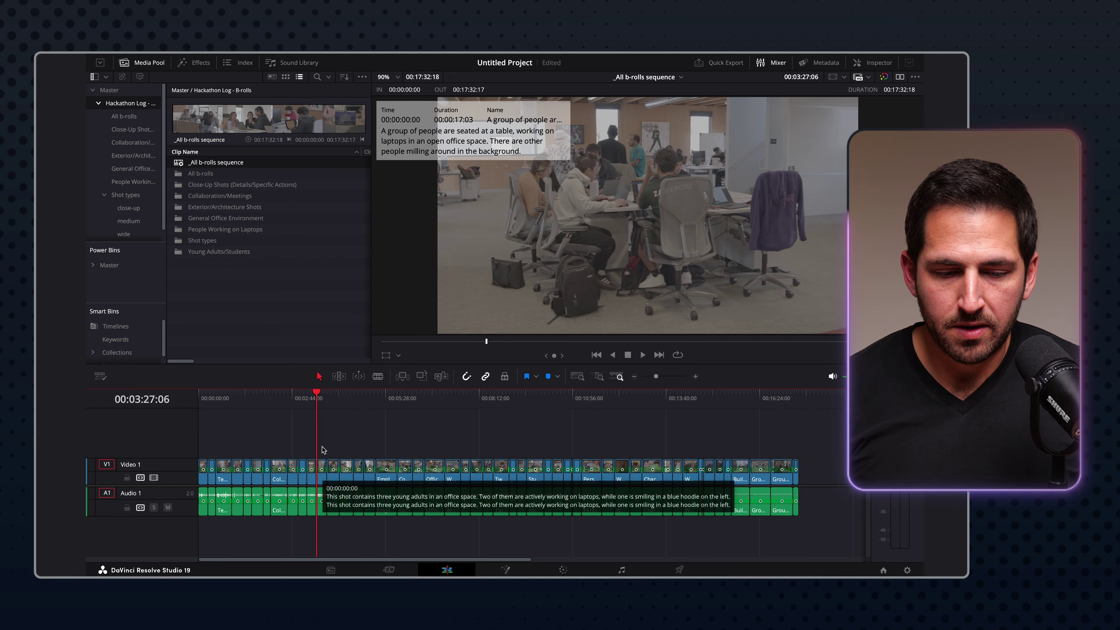
{"action": "key", "text": "Right"}
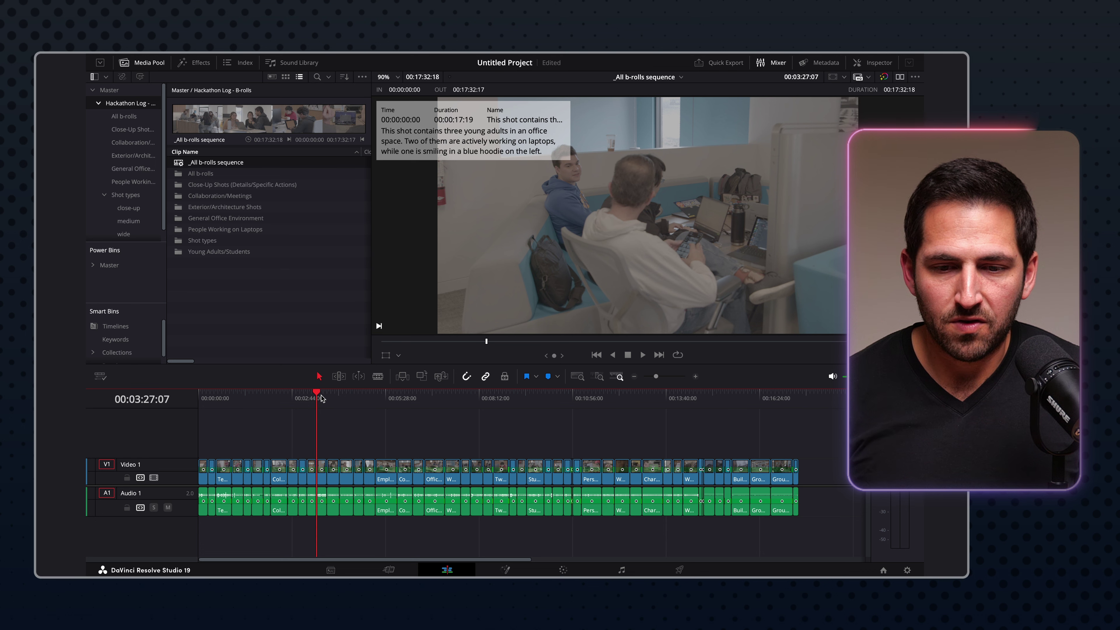
Step: Search the media pool for "office", and for "computer" across all fields
{"action": "left_click", "coordinate": [211, 308]}
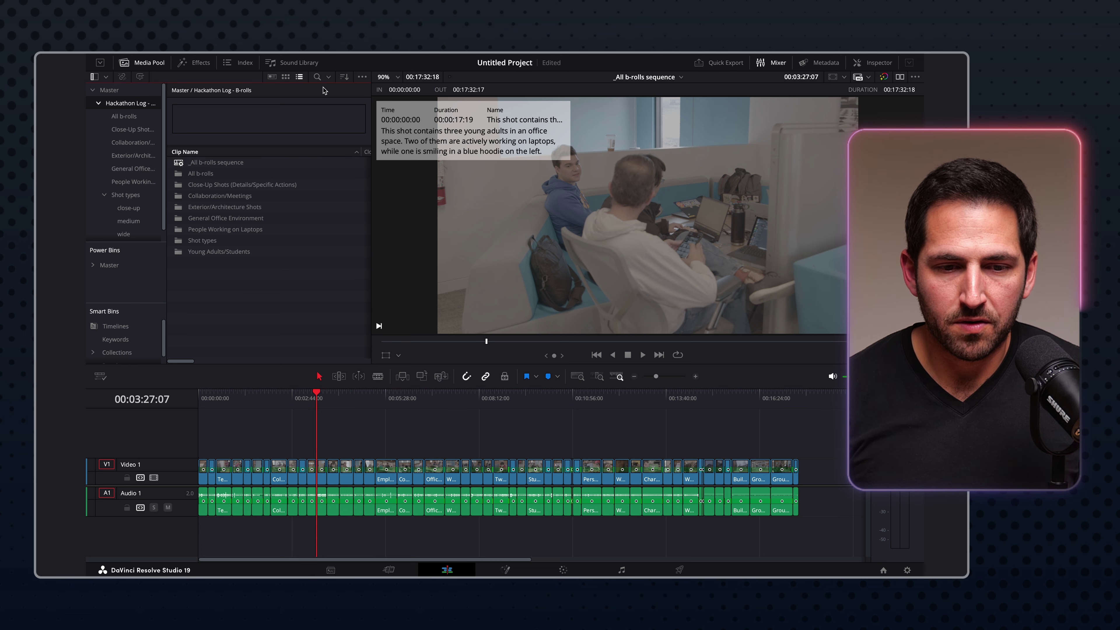
{"action": "left_click", "coordinate": [317, 77]}
{"action": "type", "text": "office"}
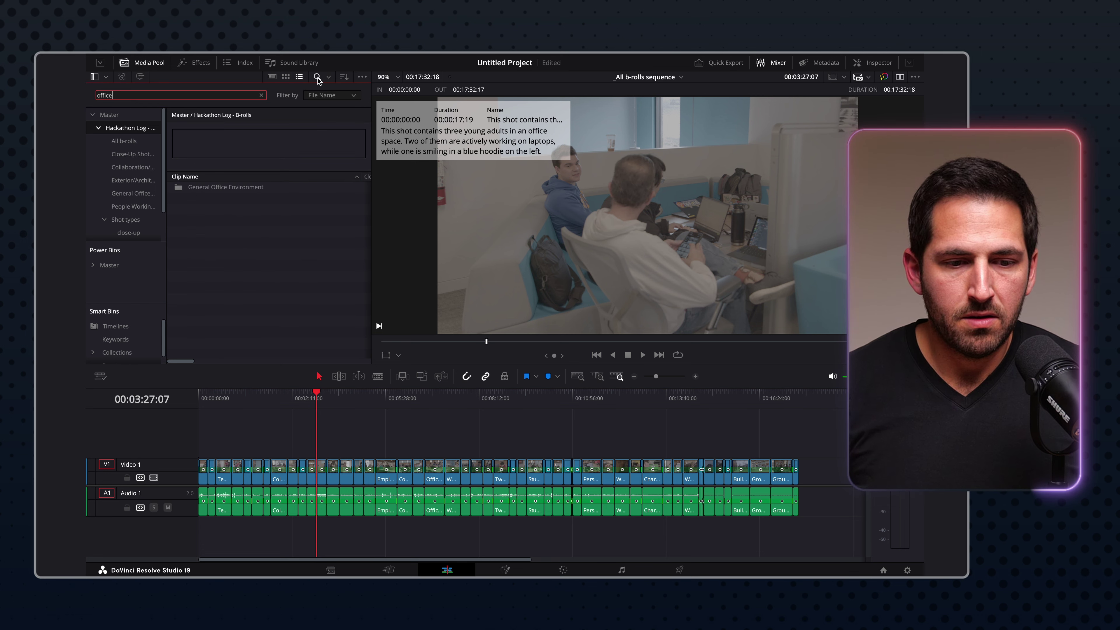
{"action": "triple_click", "coordinate": [173, 94]}
{"action": "type", "text": "computer"}
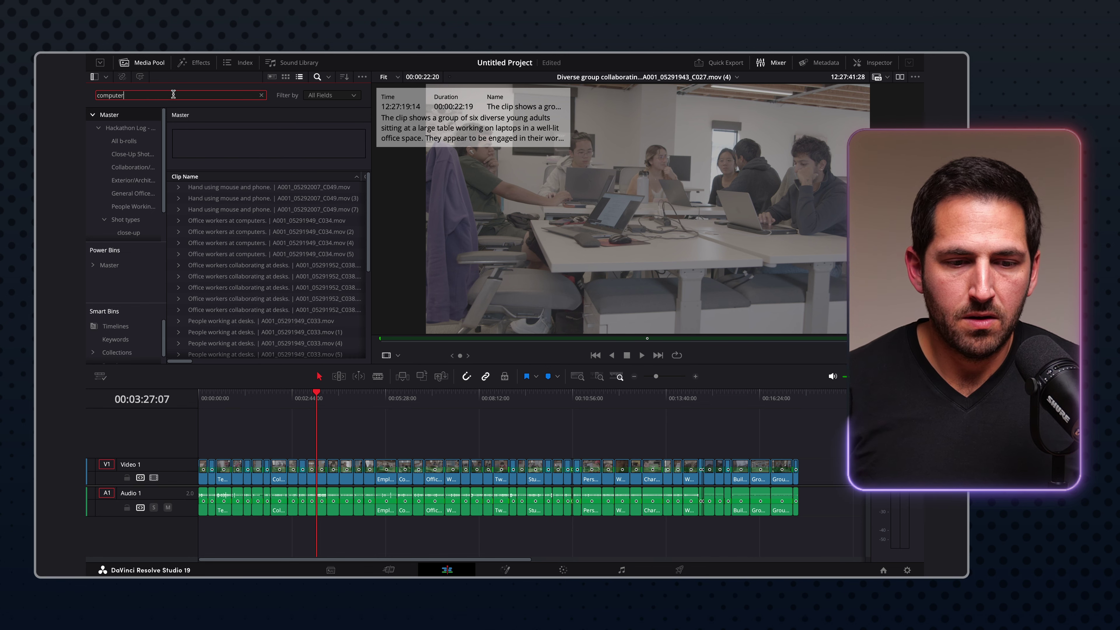
{"action": "scroll", "coordinate": [237, 285], "scroll_direction": "down", "scroll_amount": 2}
{"action": "type", "text": "er"}
{"action": "scroll", "coordinate": [237, 285], "scroll_direction": "up", "scroll_amount": 2}
Step: Expand an "Office workers at computers" search result and load its described segment in the source viewer
{"action": "left_click", "coordinate": [178, 243]}
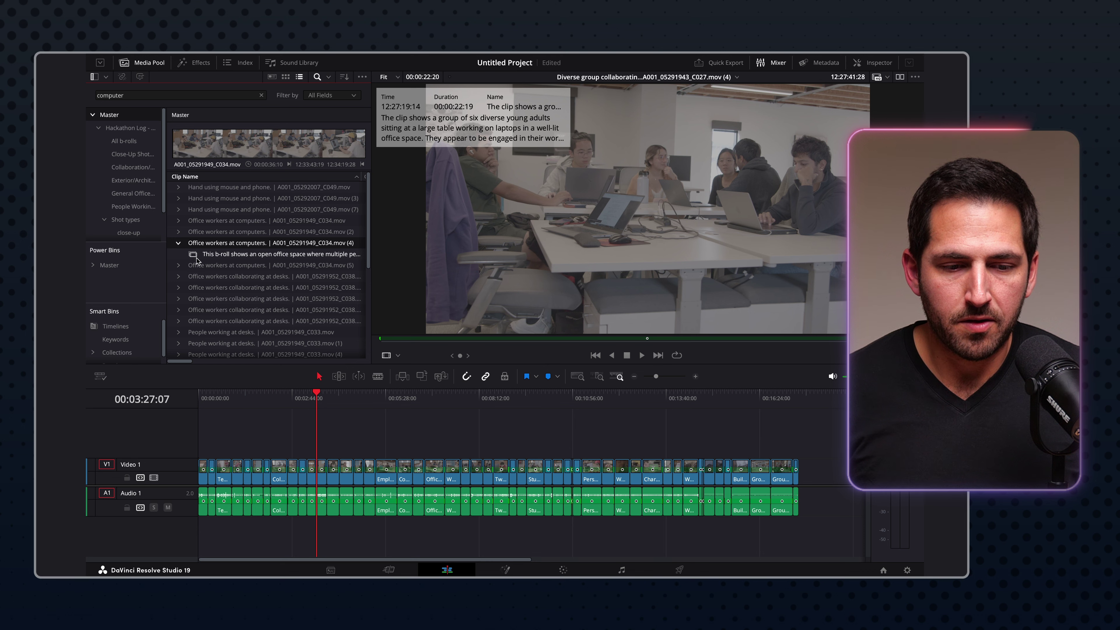
{"action": "left_click", "coordinate": [223, 256]}
{"action": "double_click", "coordinate": [233, 251]}
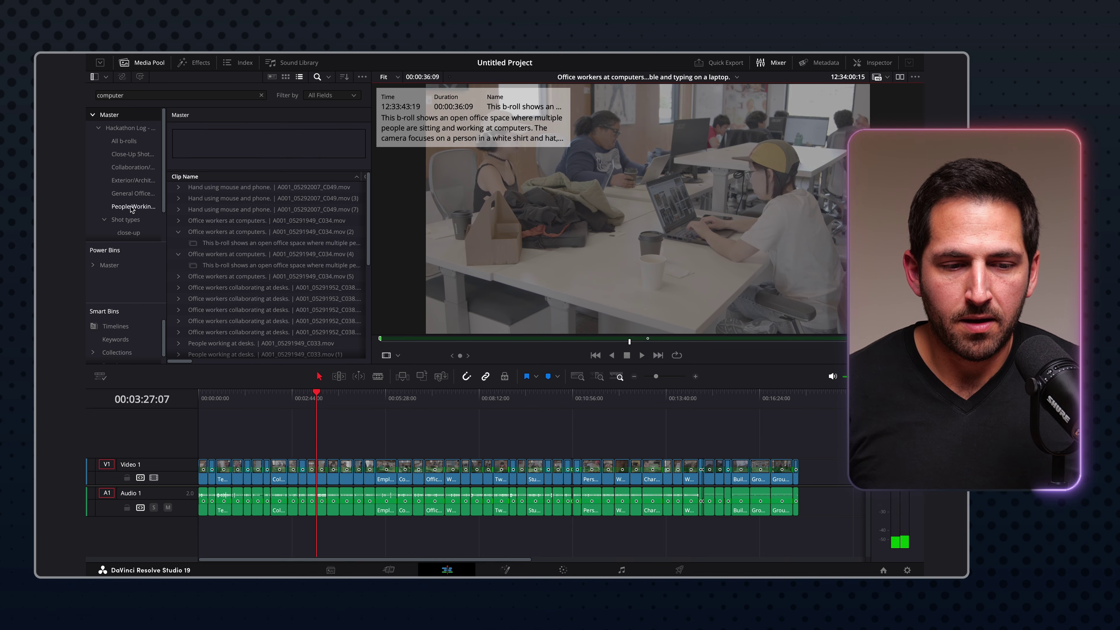
Step: Show the close-up shot type bin without the search filter and display its clips as thumbnails
{"action": "scroll", "coordinate": [133, 208], "scroll_direction": "down", "scroll_amount": 2}
{"action": "left_click", "coordinate": [128, 197]}
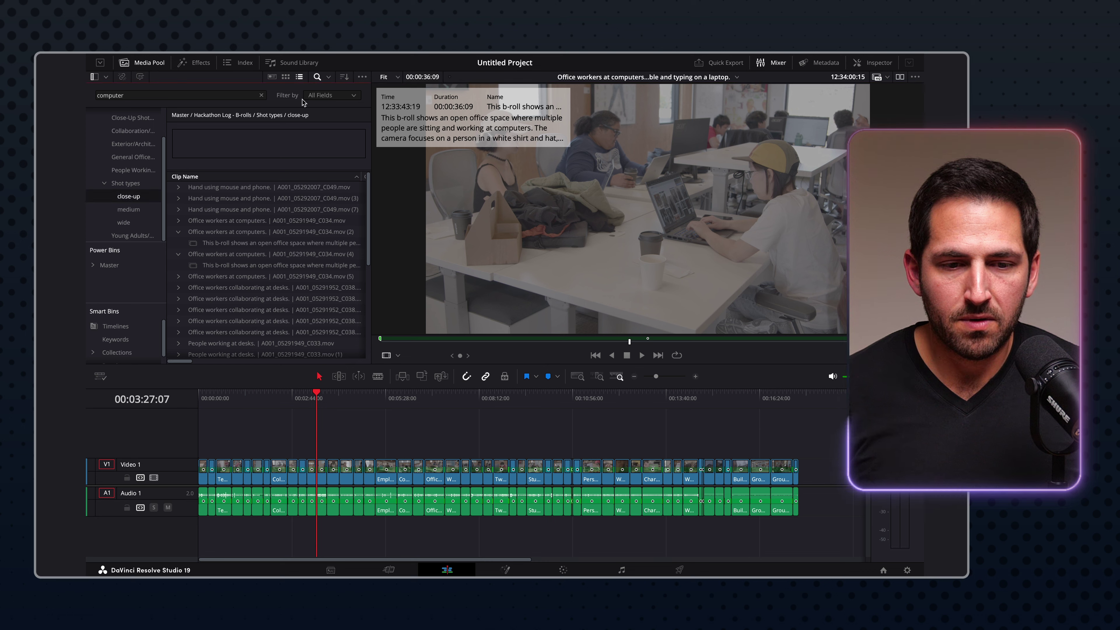
{"action": "left_click", "coordinate": [261, 94]}
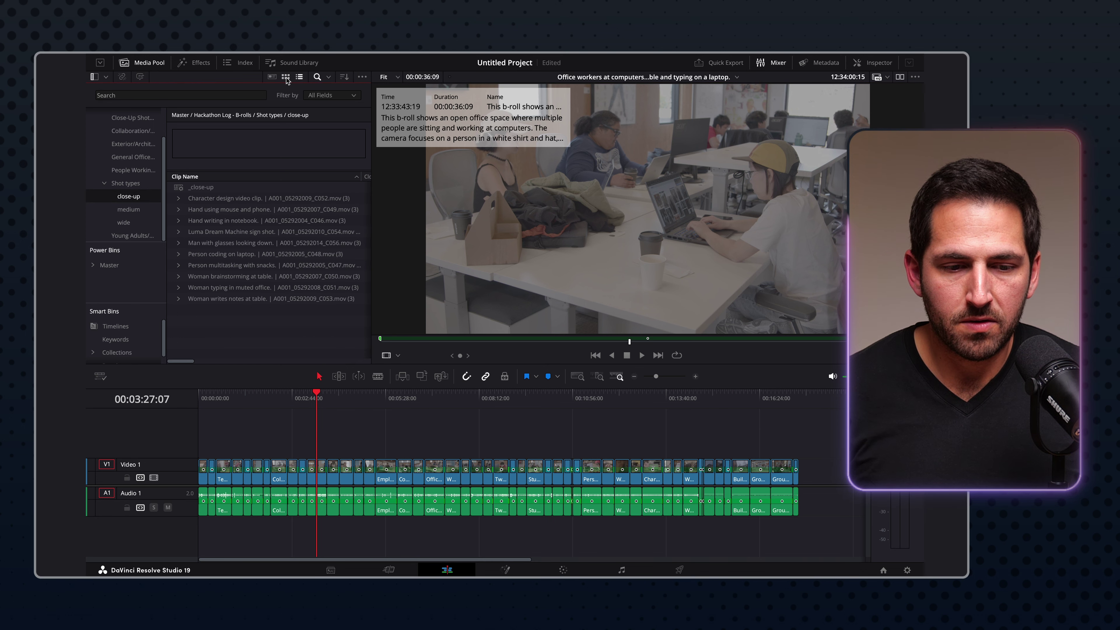
{"action": "left_click", "coordinate": [286, 76]}
{"action": "scroll", "coordinate": [249, 249], "scroll_direction": "down", "scroll_amount": 5}
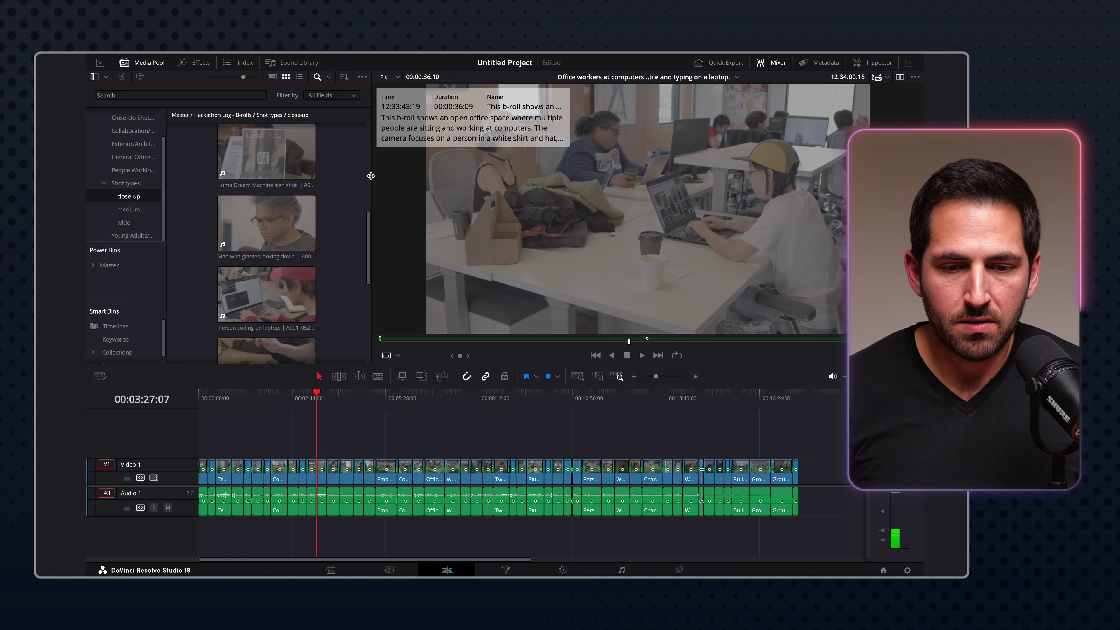
Step: Look through the medium, wide, Young Adults/Students, General Office Environment and Exterior/Architecture Shots bins, widening the bin list to read the names
{"action": "left_click", "coordinate": [128, 209]}
{"action": "left_click", "coordinate": [126, 235]}
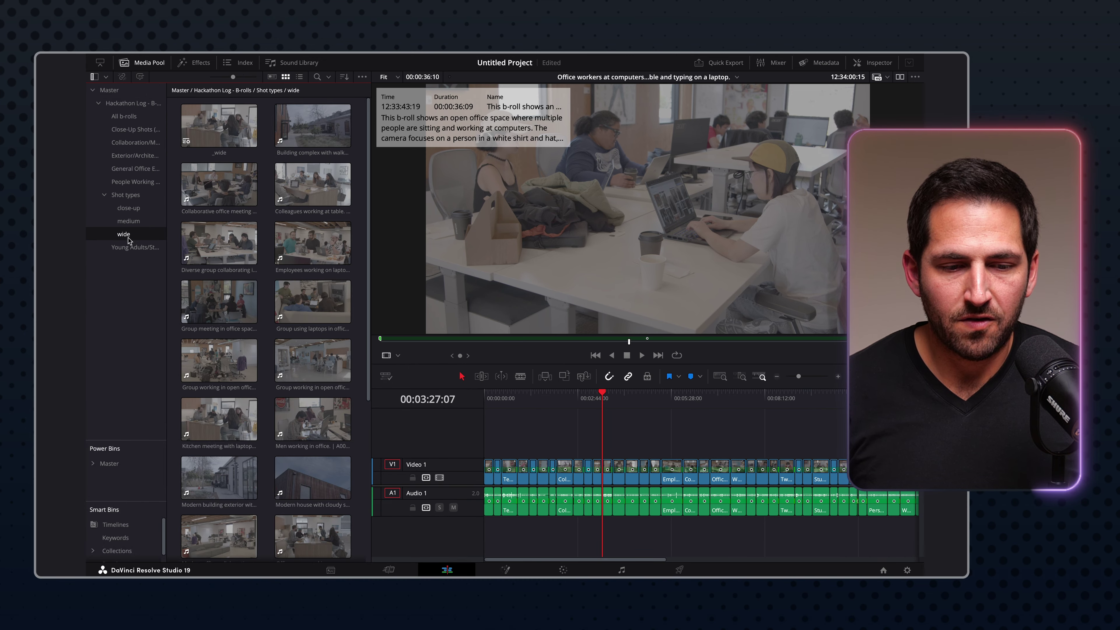
{"action": "left_click", "coordinate": [132, 247]}
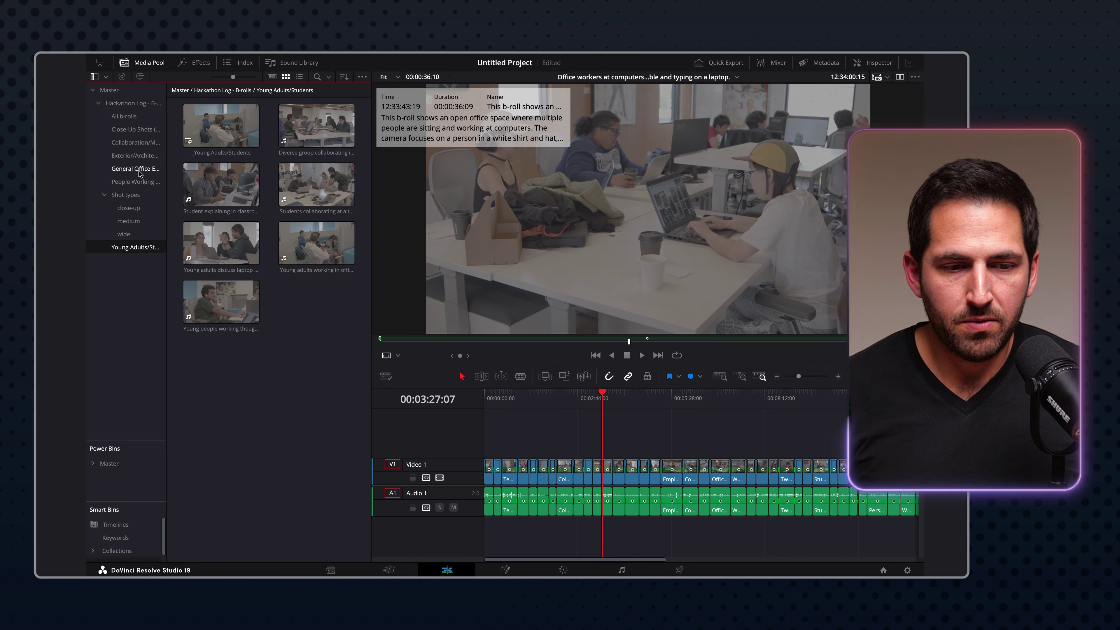
{"action": "left_click", "coordinate": [139, 170]}
{"action": "left_click", "coordinate": [135, 159]}
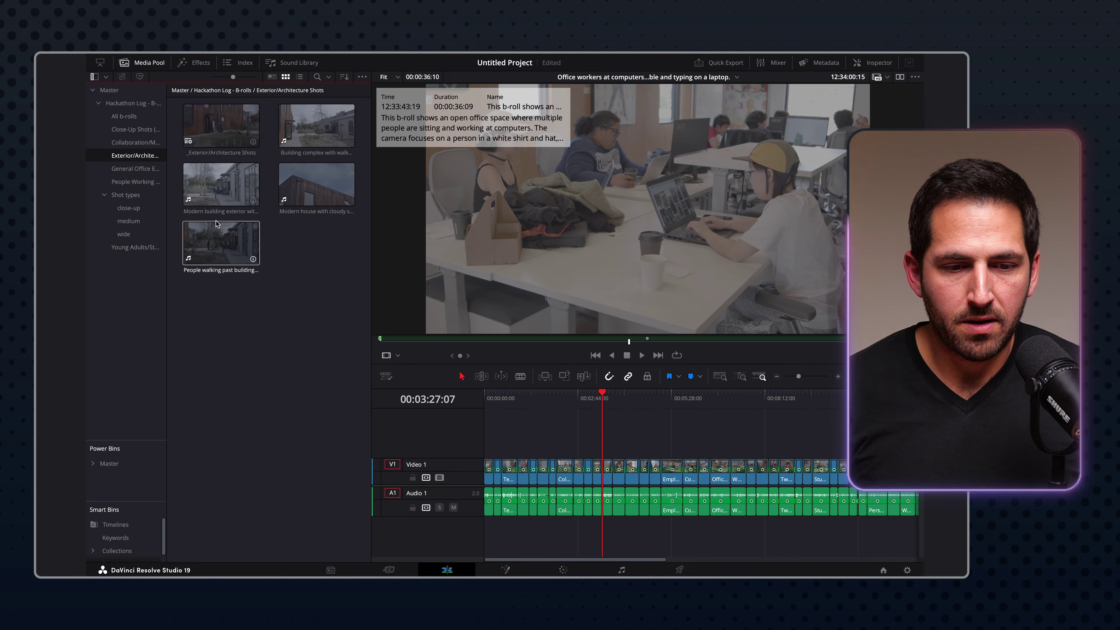
{"action": "left_click_drag", "start_coordinate": [167, 178], "coordinate": [185, 178]}
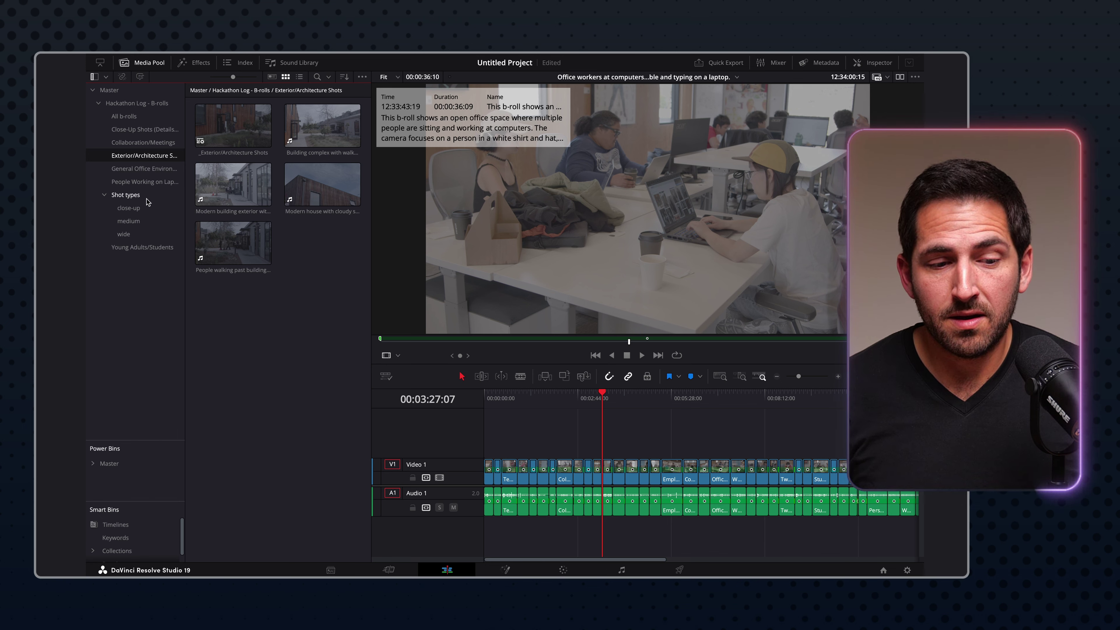
Step: Switch back to Eddie AI and dismiss the export message and export options to review the Hackathon Log project
{"action": "left_click", "coordinate": [265, 199]}
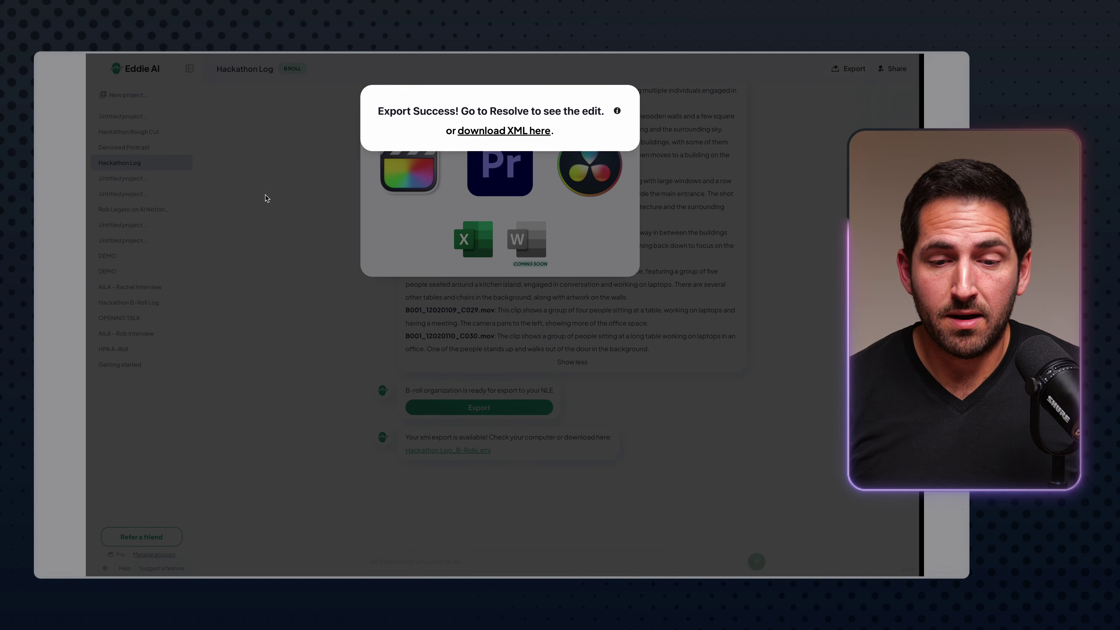
{"action": "left_click", "coordinate": [276, 173]}
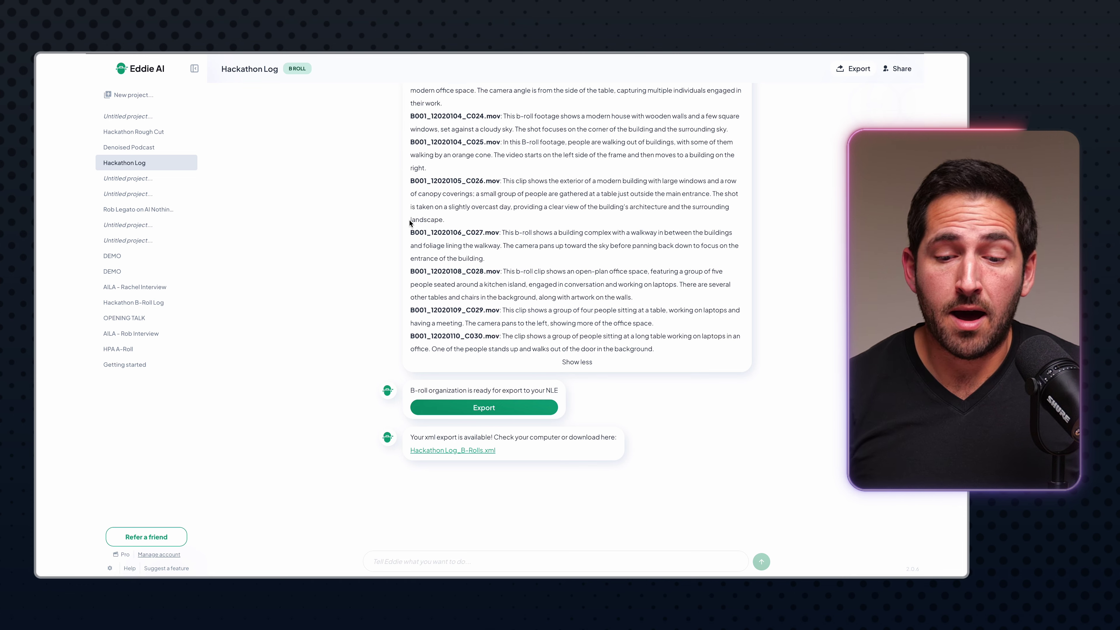
{"action": "scroll", "coordinate": [569, 254], "scroll_direction": "up", "scroll_amount": 5}
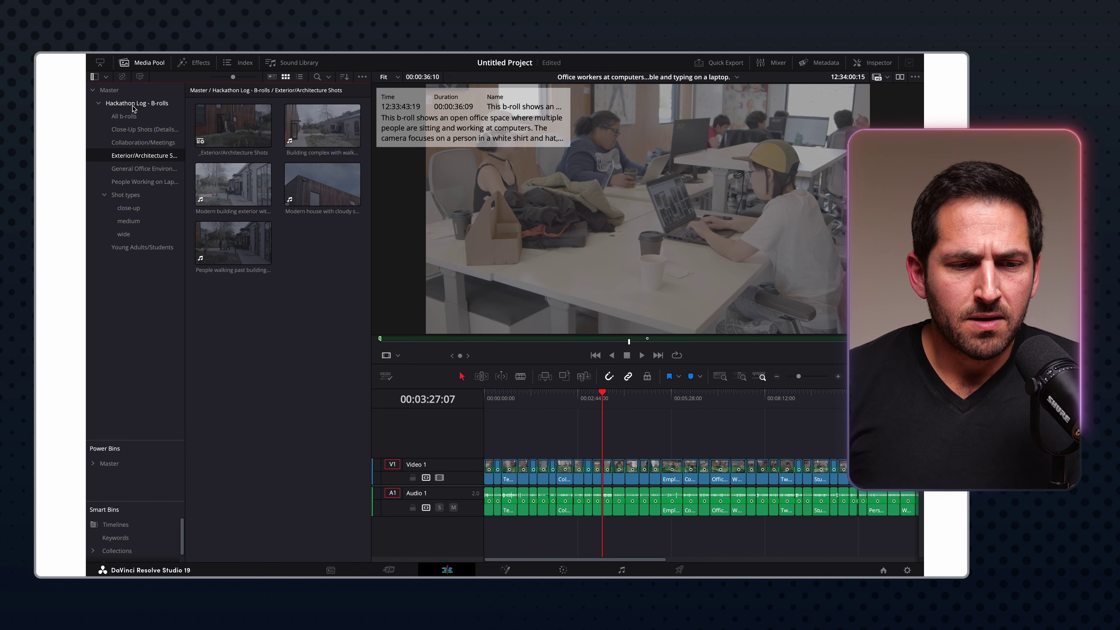
Step: Look through the Shot types bin and its close-up and wide sub-bins in the Hackathon Log - B-rolls bin
{"action": "left_click", "coordinate": [128, 195]}
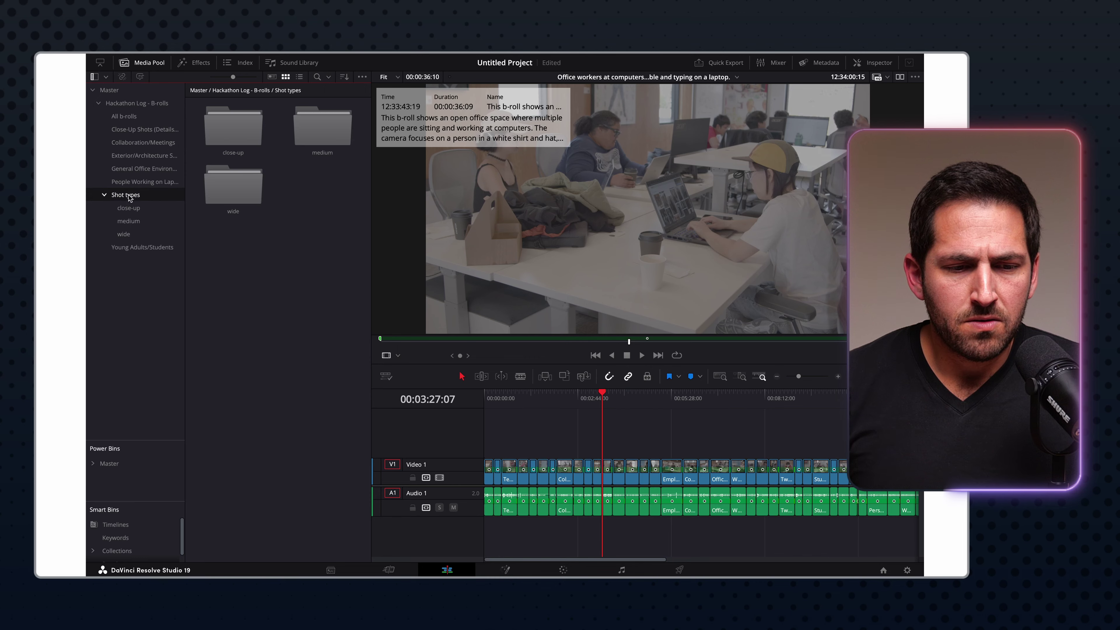
{"action": "left_click", "coordinate": [132, 211]}
{"action": "left_click", "coordinate": [133, 235]}
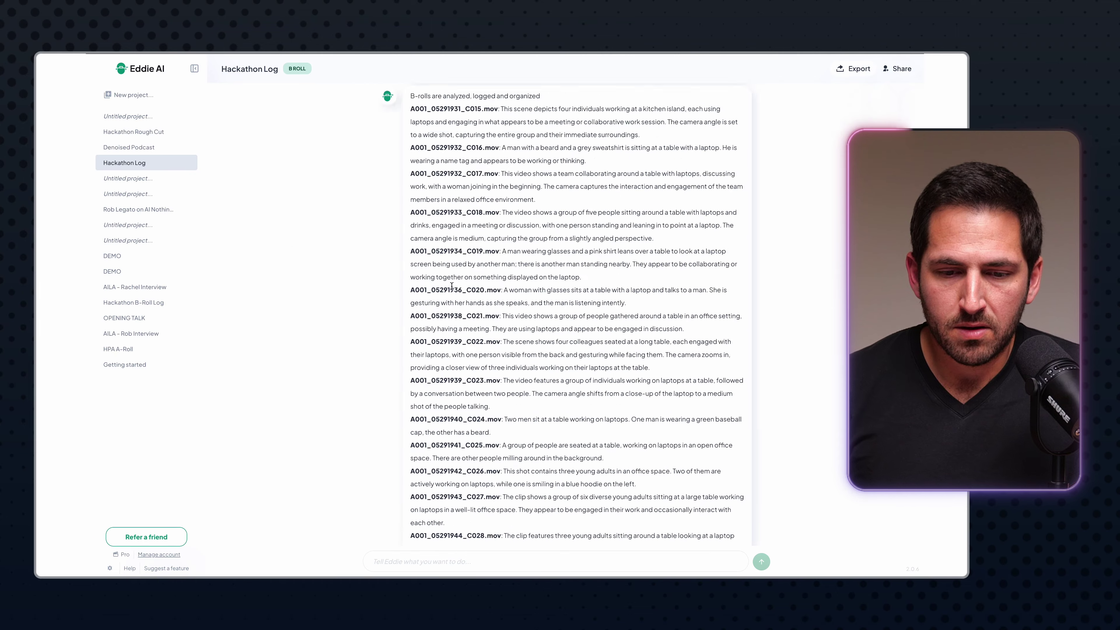
Step: Switch to Eddie AI and create a new Log A-Roll / B-Roll project with A-Roll as the logging type
{"action": "scroll", "coordinate": [451, 289], "scroll_direction": "up", "scroll_amount": 15}
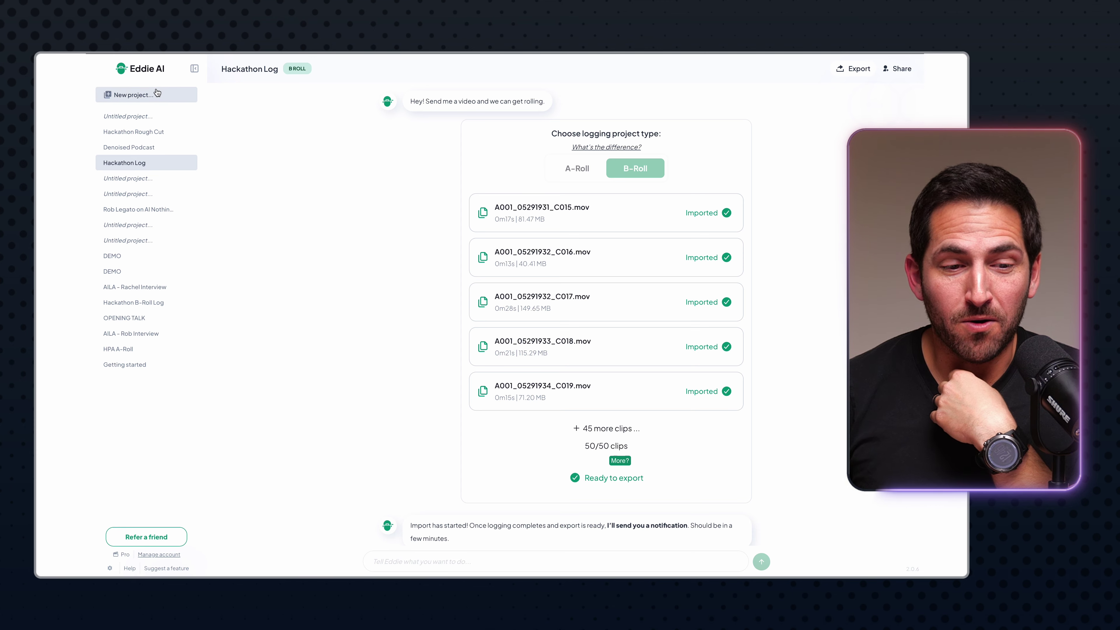
{"action": "left_click", "coordinate": [133, 95]}
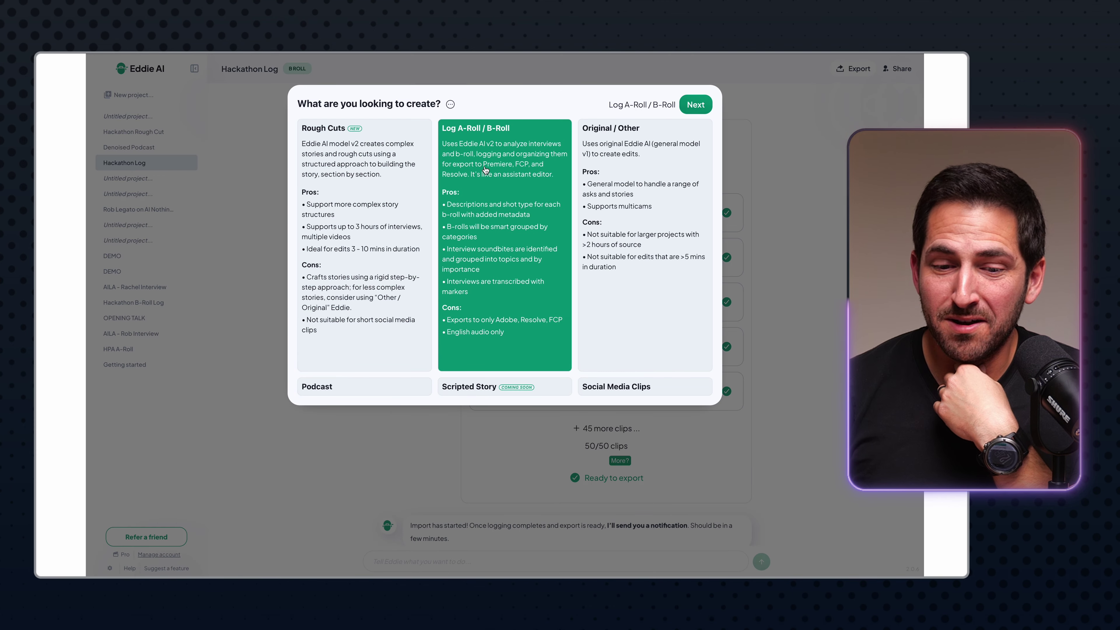
{"action": "left_click", "coordinate": [695, 105]}
{"action": "left_click", "coordinate": [520, 170]}
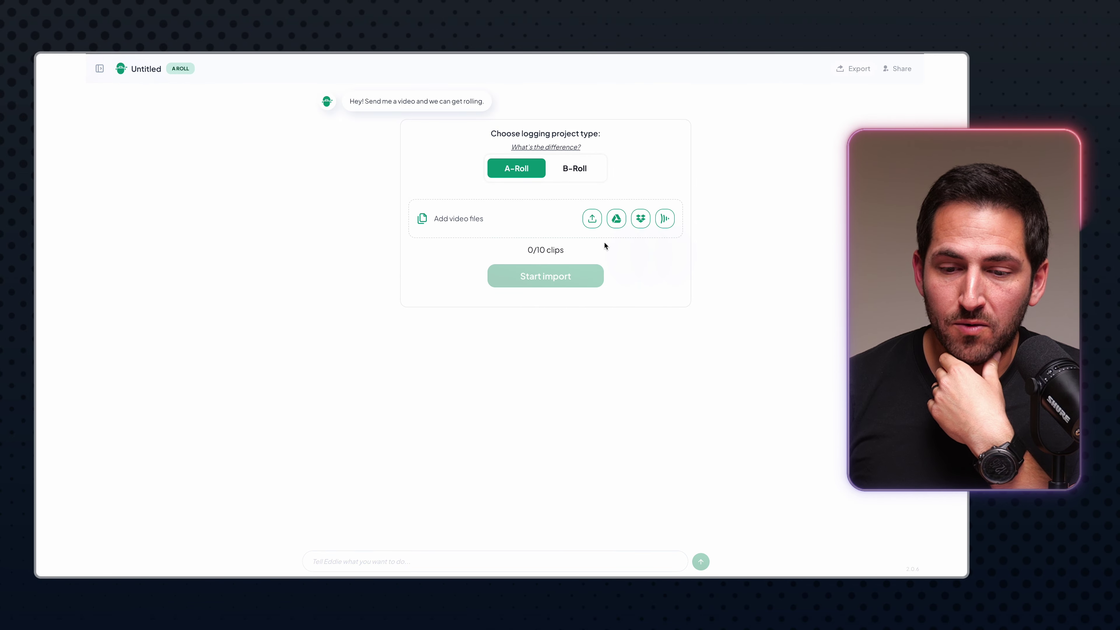
Step: Open the local file browser for adding video files to the new A-Roll project
{"action": "left_click", "coordinate": [591, 223]}
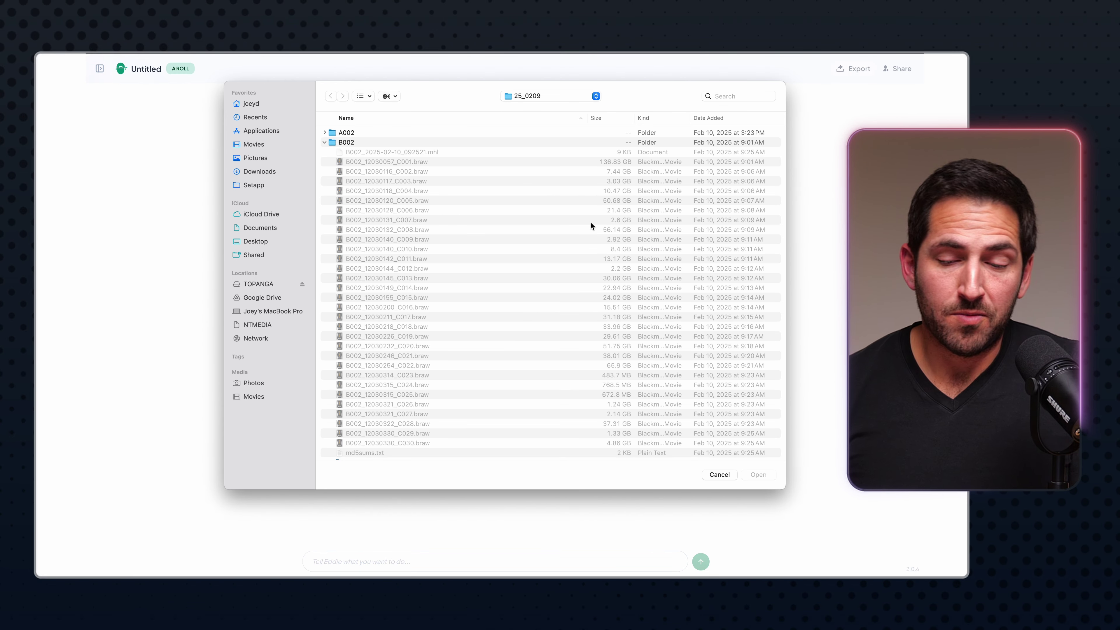